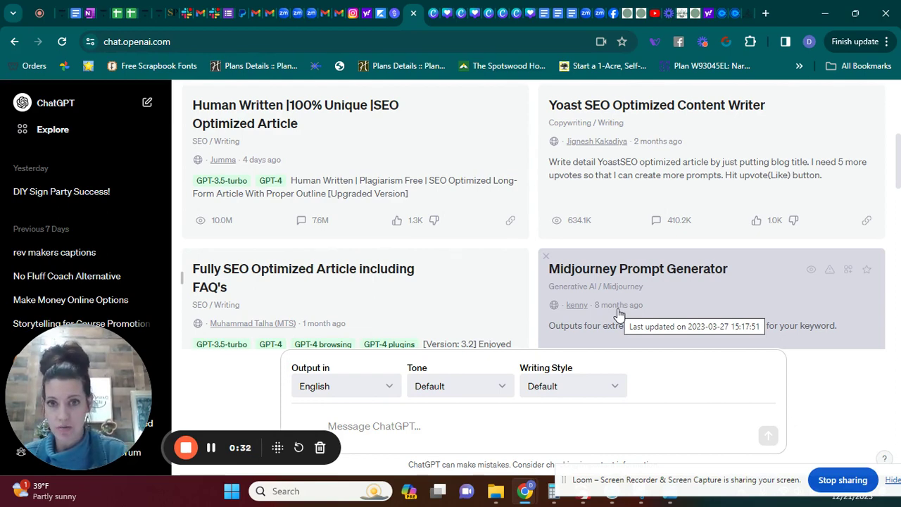
Begin a new chat message with "I'm a sign party instructor that just finished having a sign party.".
click(611, 428)
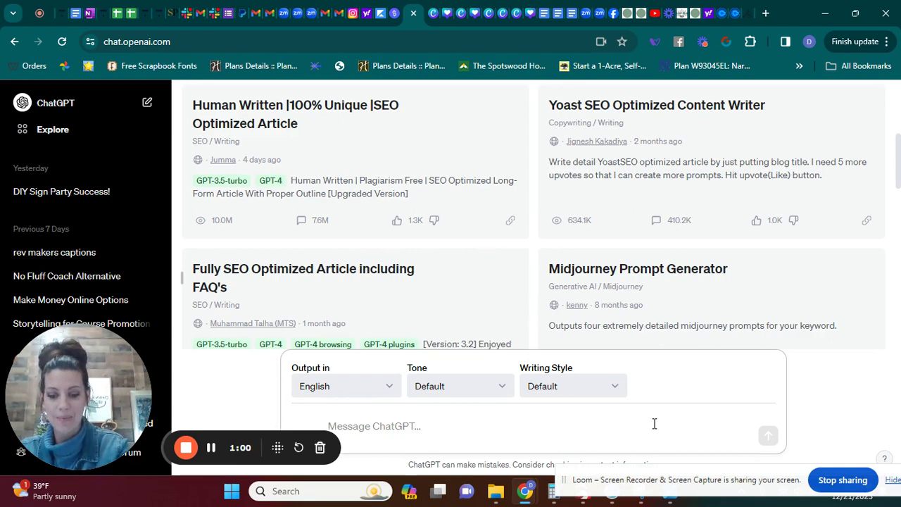
text(I'm )
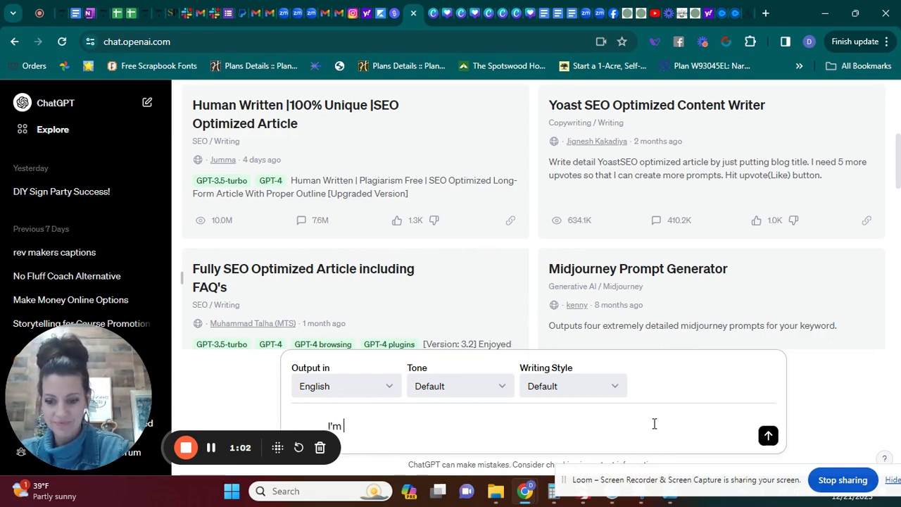
text(a sign party instr)
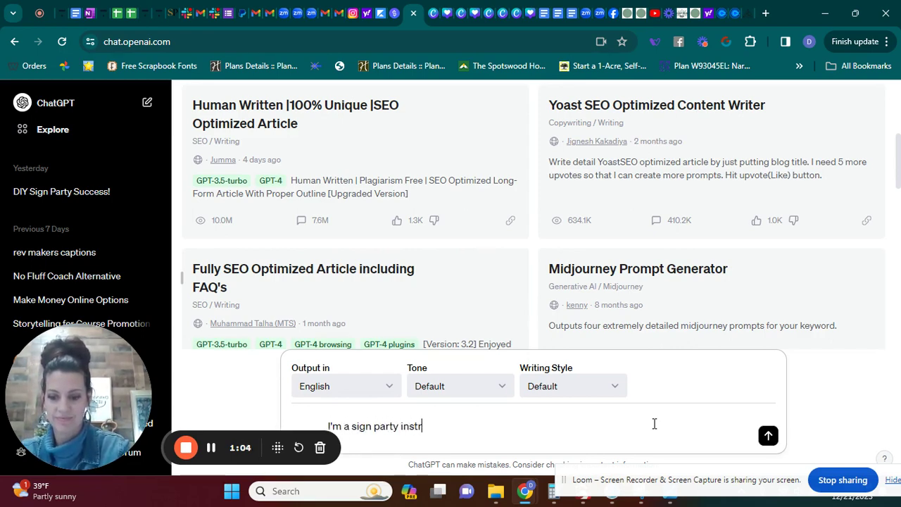
text(uctor that just )
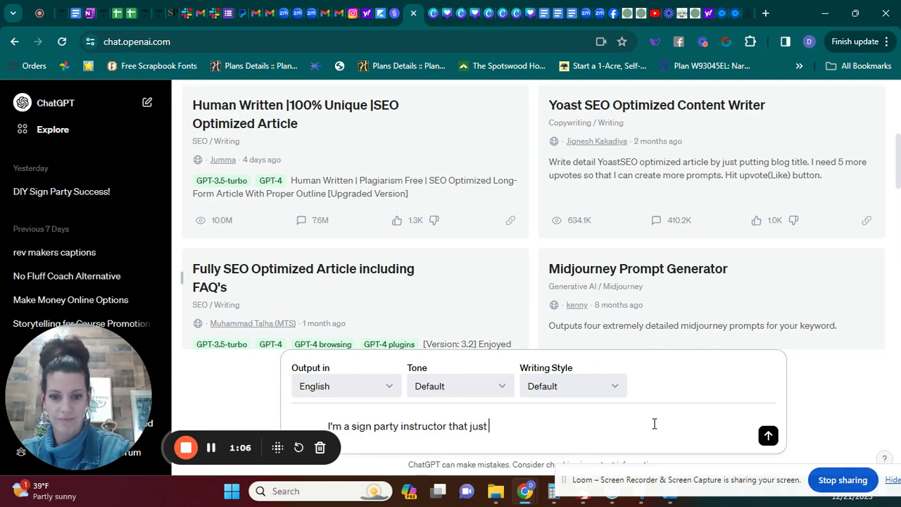
text(finished )
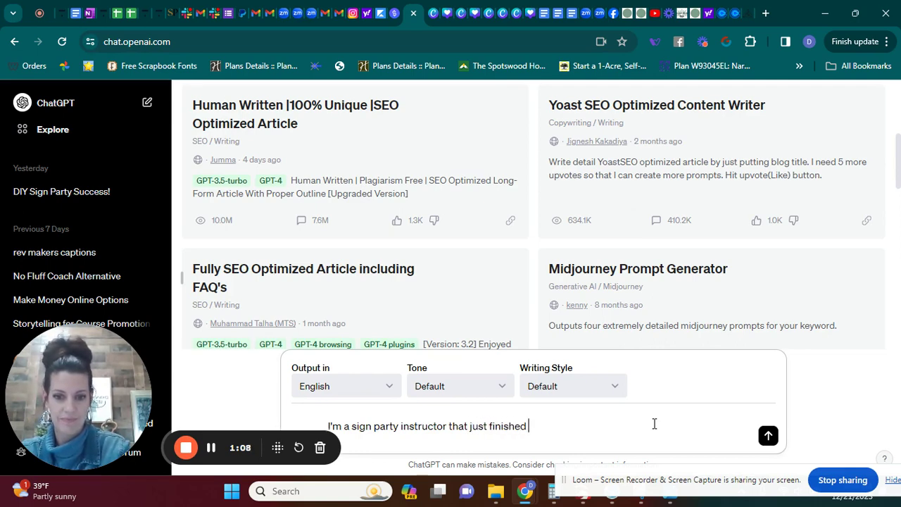
text(having a sign pa)
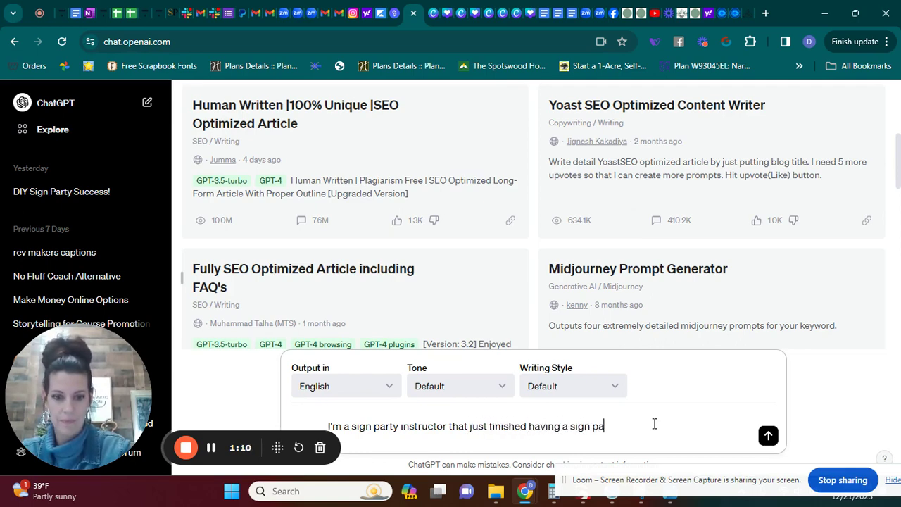
text(rty.  I want to pos)
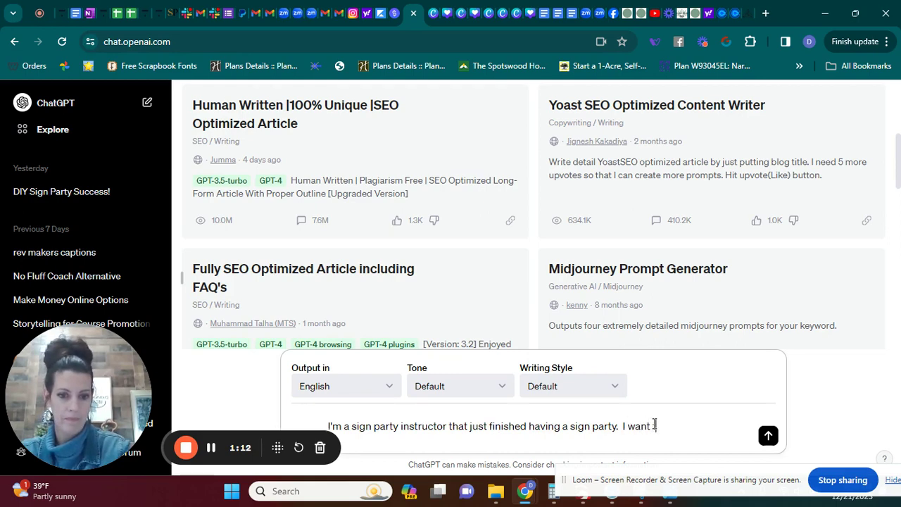
Continue the message with "I want to post pictures of my parties in hopes that it will encourage others to sign up!".
text(t pict)
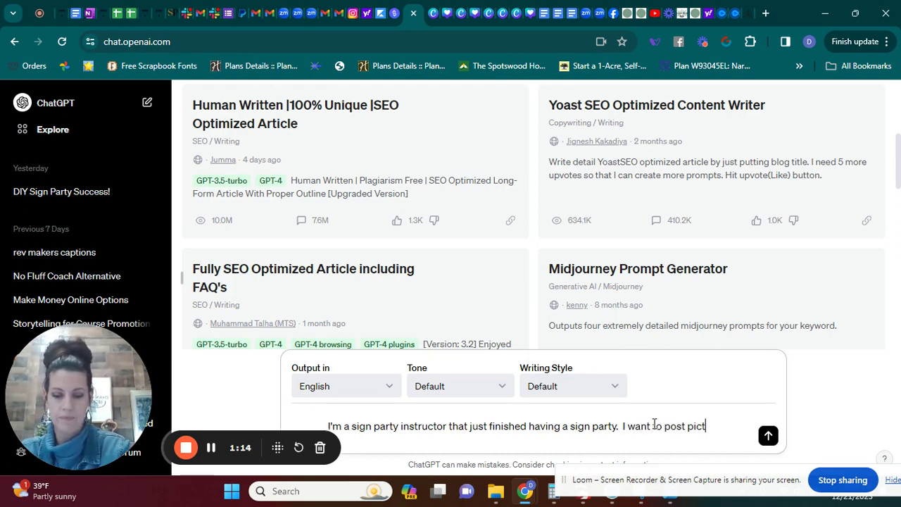
text(ures of my par)
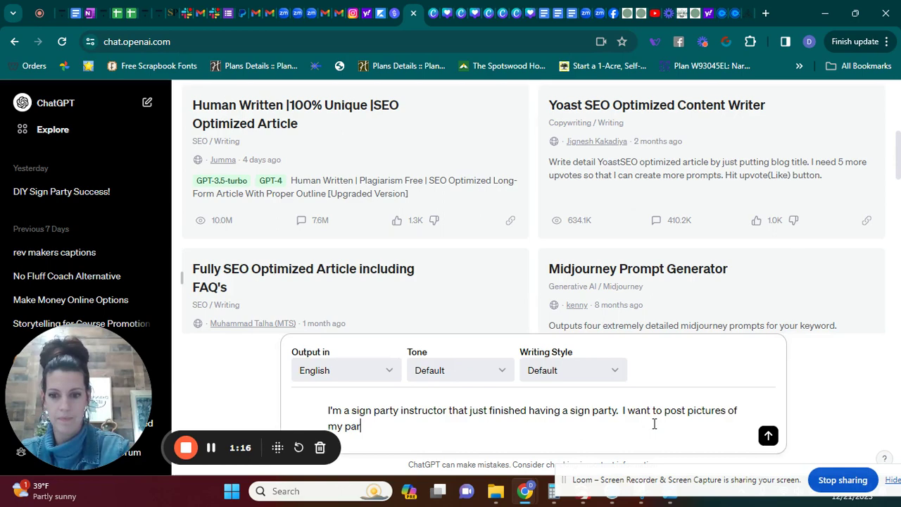
text(ties in hop)
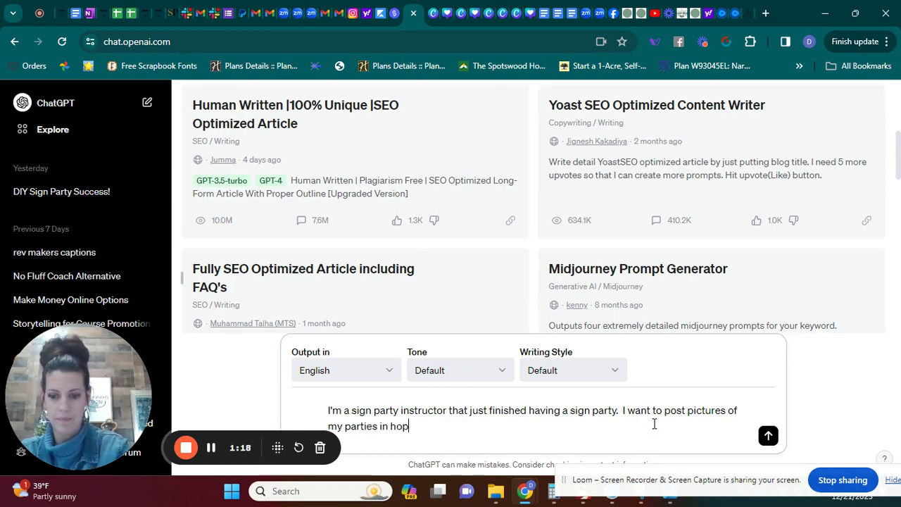
text(es that it will e)
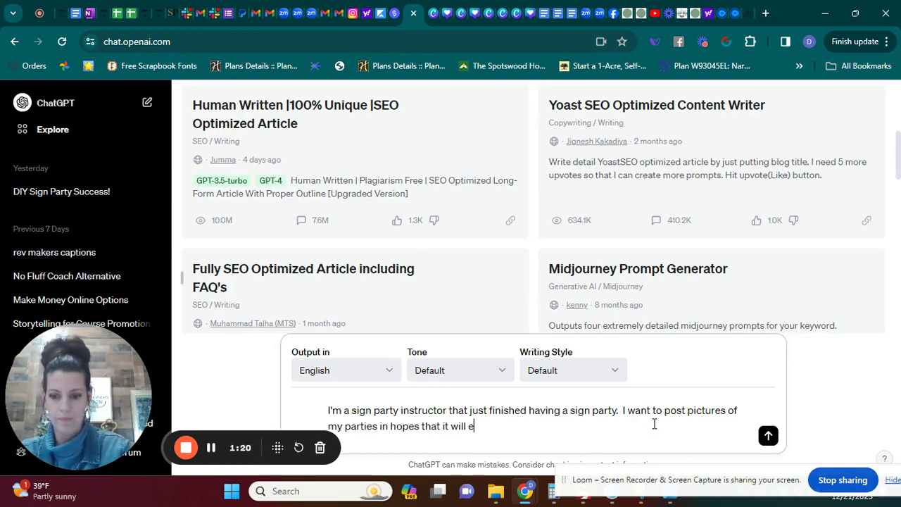
text(ncourage others to sign up)
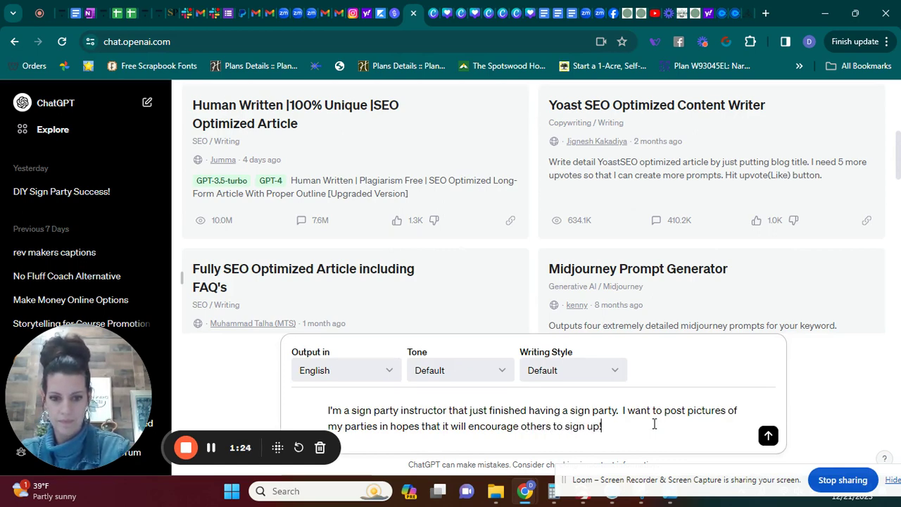
Add the question "Could you give me 5 examples of things that I could post" to the message.
text(!  Could yo)
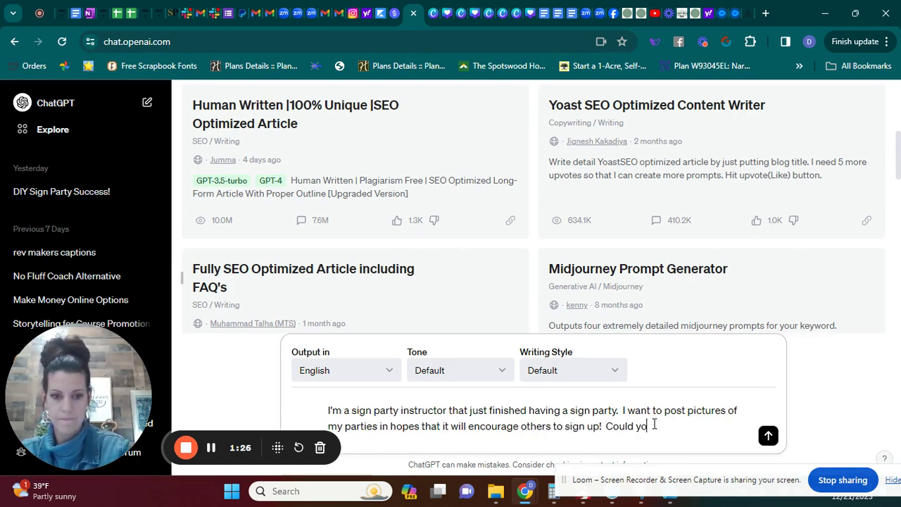
text(u give me 5 )
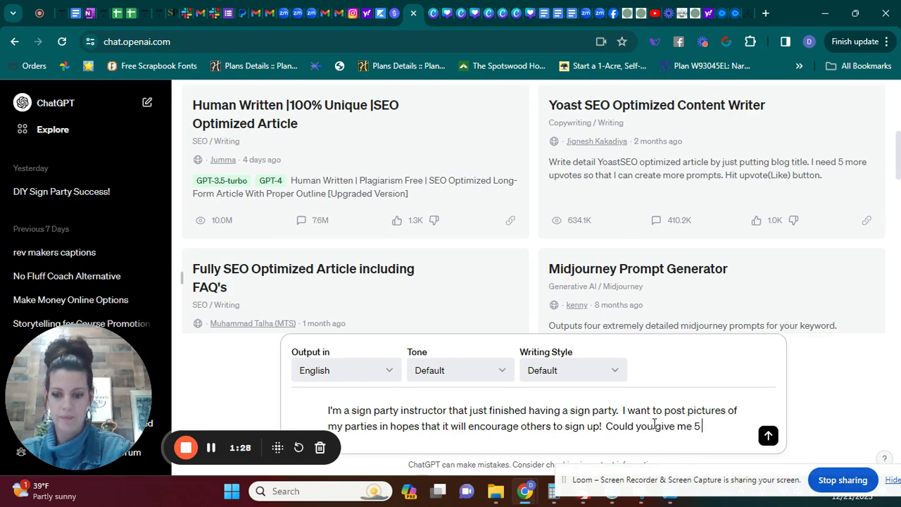
text(examples of thi)
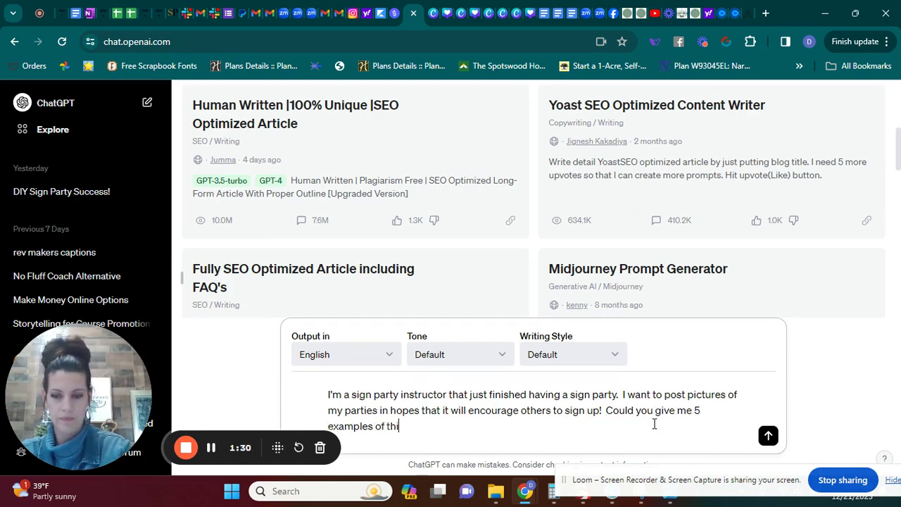
text(ngs that I cou)
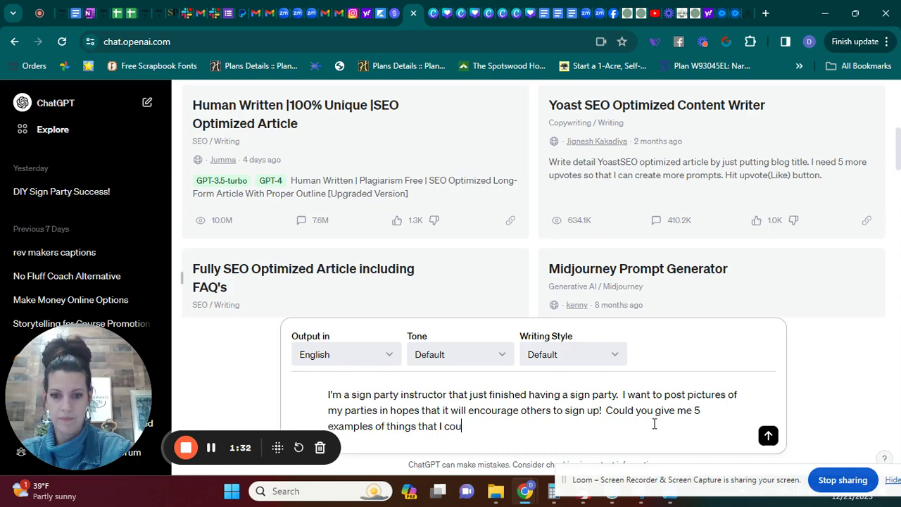
text(ld post that are up)
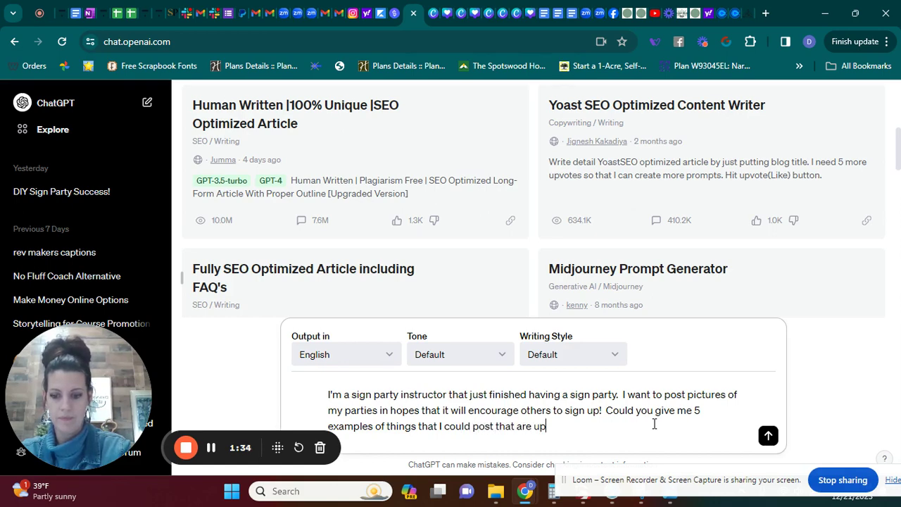
Complete the question with "that are upbeat, fun, and gives a little fomo for the reader?" and send the message.
text(o)
key(BackSpace)
text(beta)
key(BackSpace)
key(BackSpace)
text(at,)
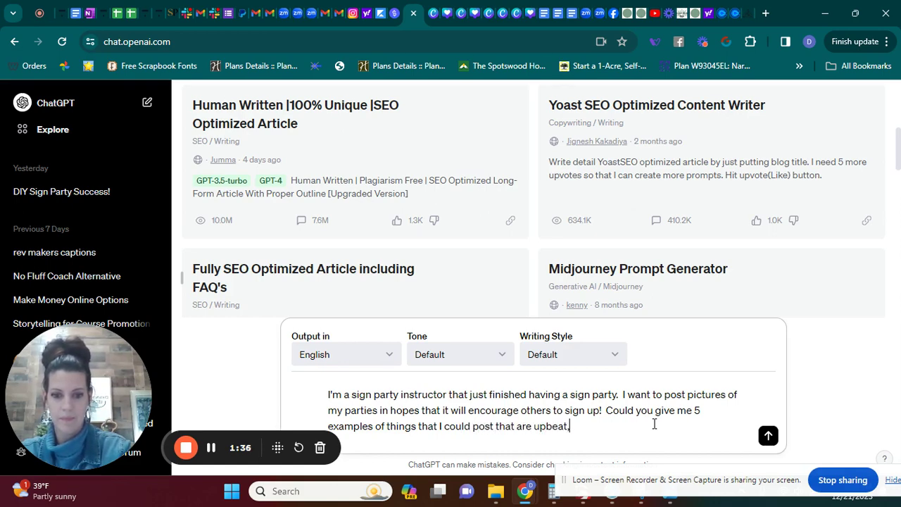
text( fun, and)
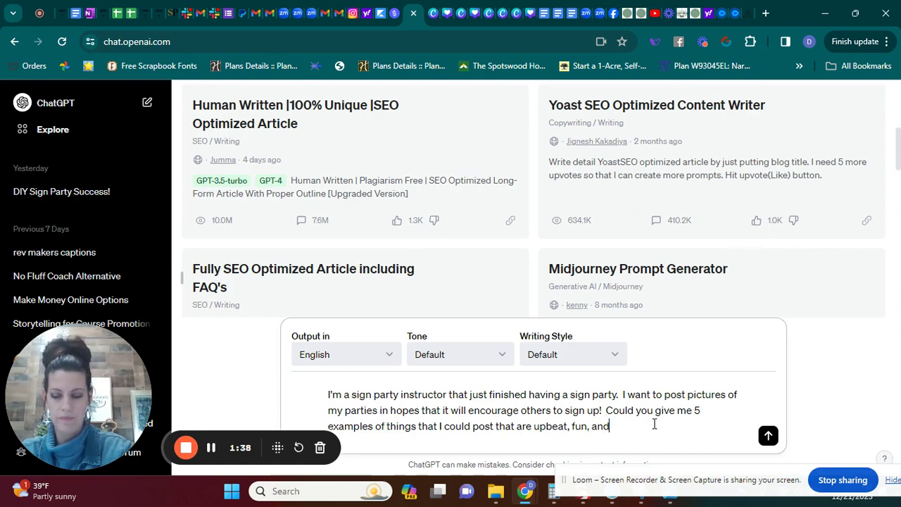
text( gives a little)
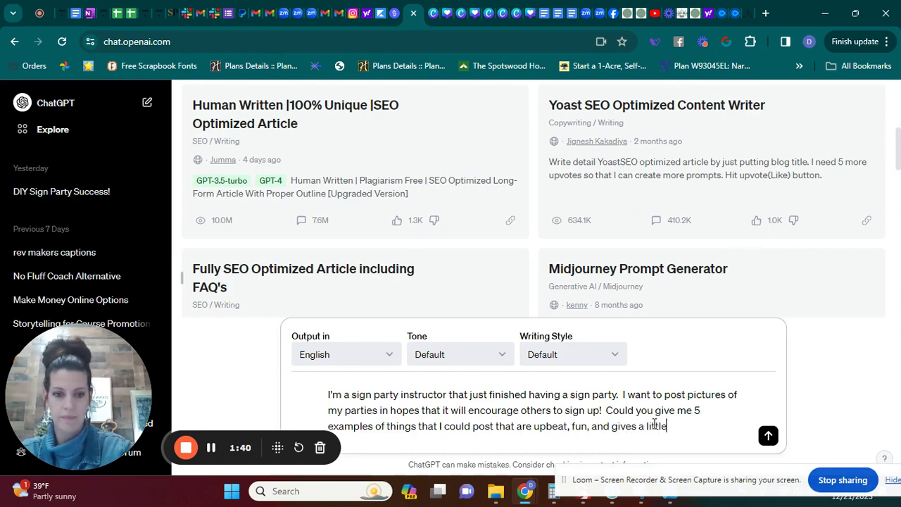
text( fomo for th)
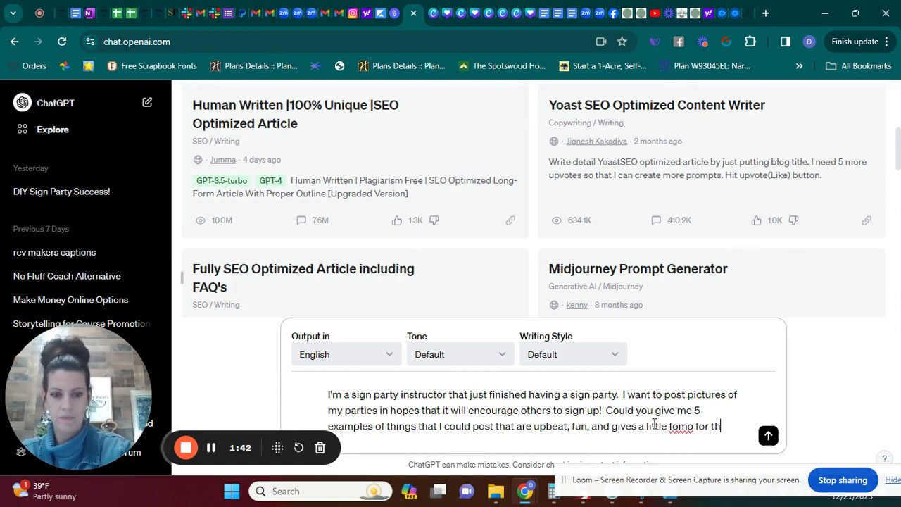
text(e reader?)
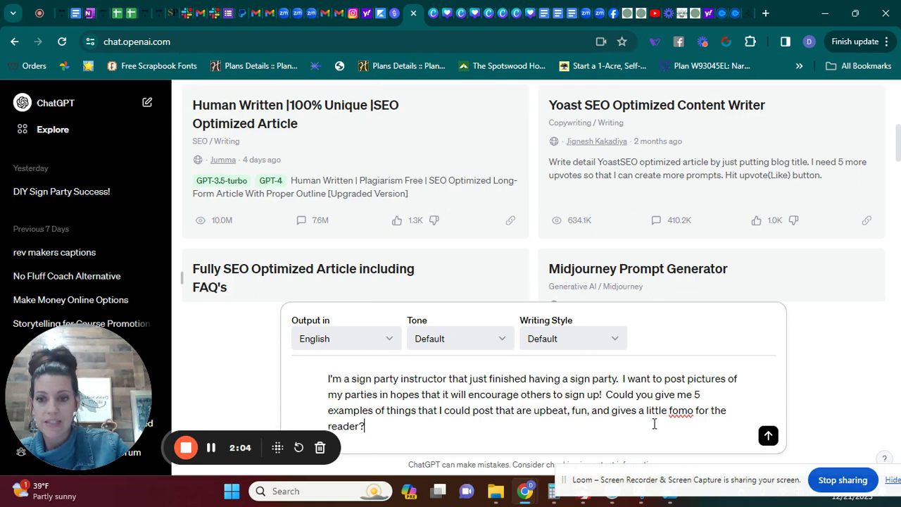
key(Return)
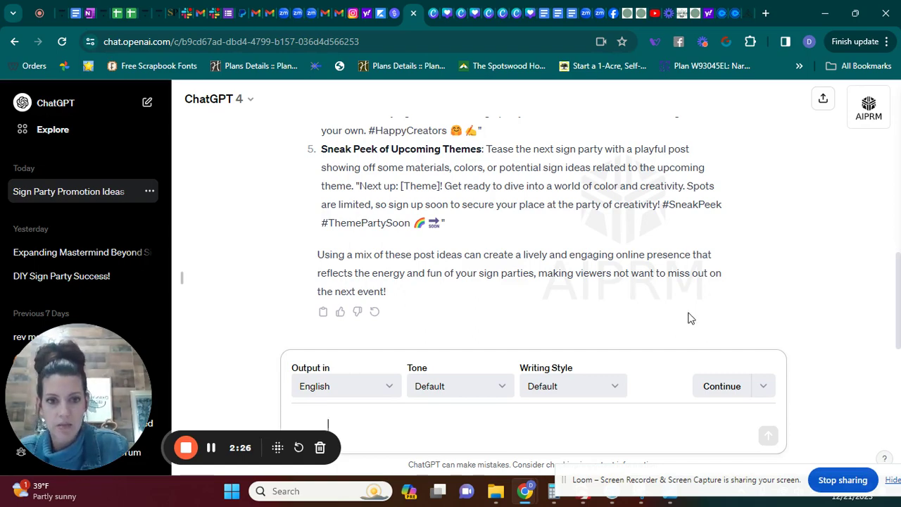
Read through the suggested sign party post ideas and their captions in the reply, from the first idea to the end.
scroll(688, 316, up, 8)
scroll(675, 264, down, 2)
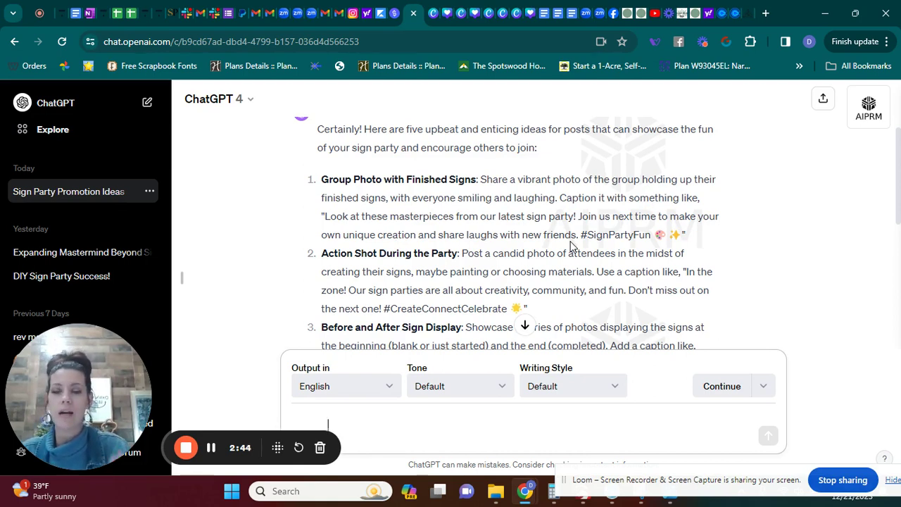
scroll(572, 246, down, 1)
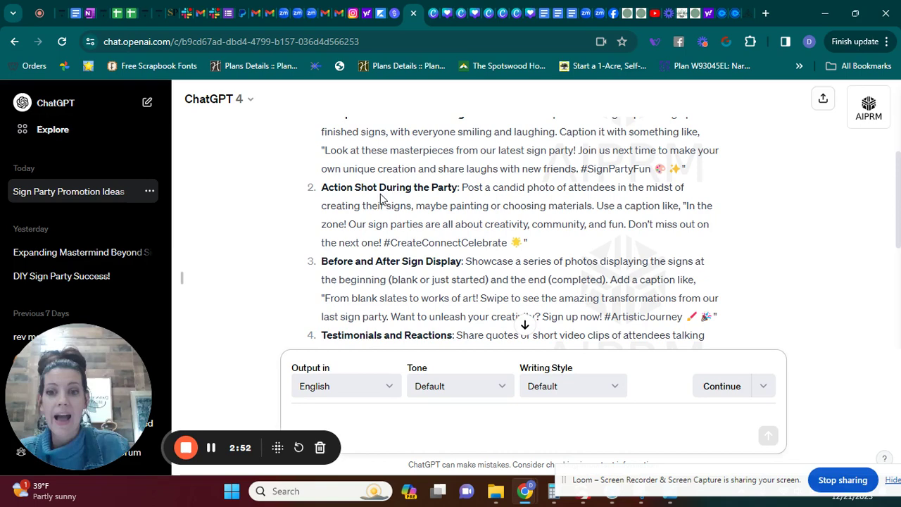
scroll(485, 220, down, 1)
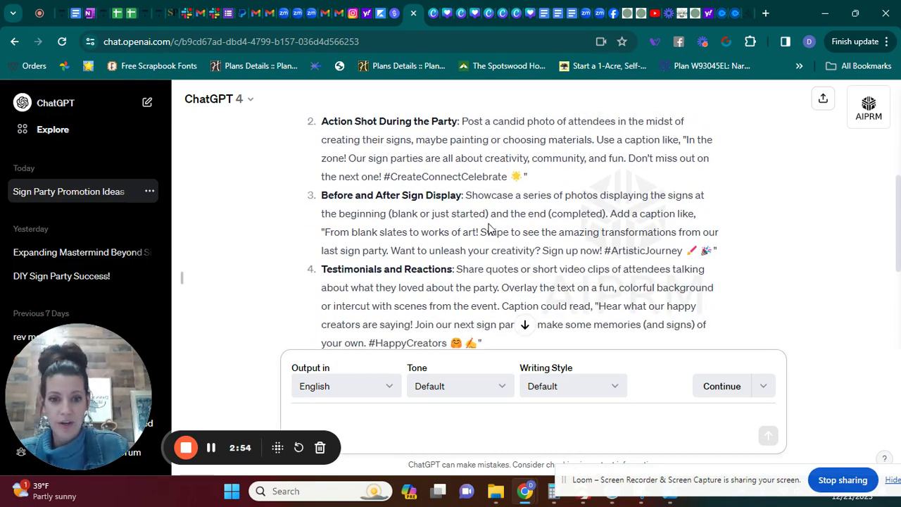
scroll(485, 230, down, 1)
scroll(524, 310, down, 3)
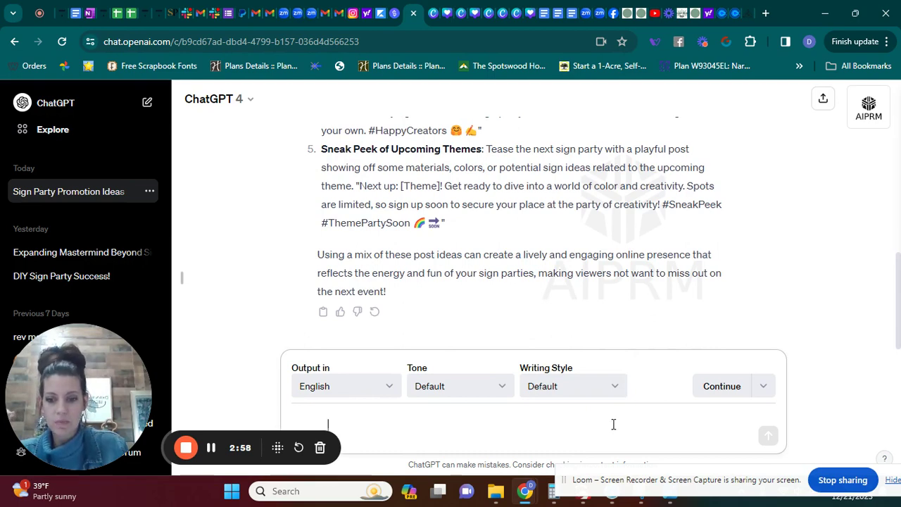
Begin a new message with "give me 5 captions that I can use when posting a group photo from the sign party,".
text(give me )
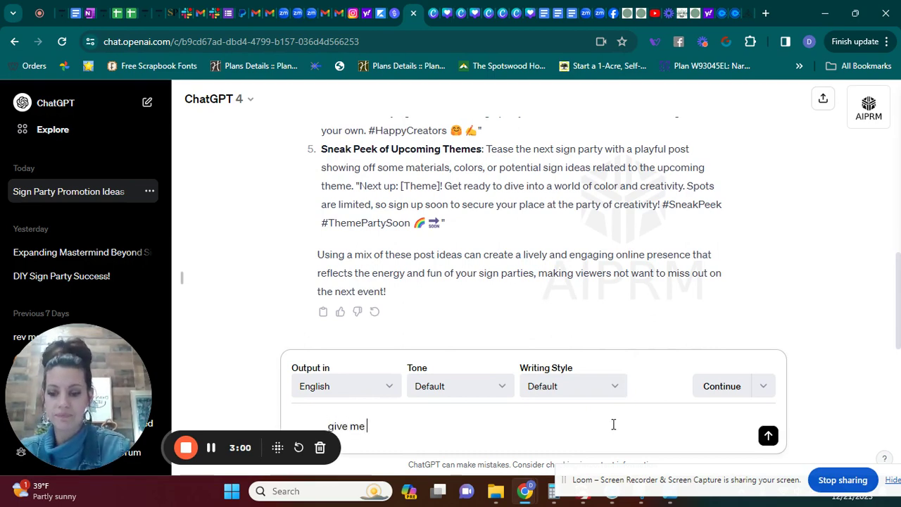
text(5 capti)
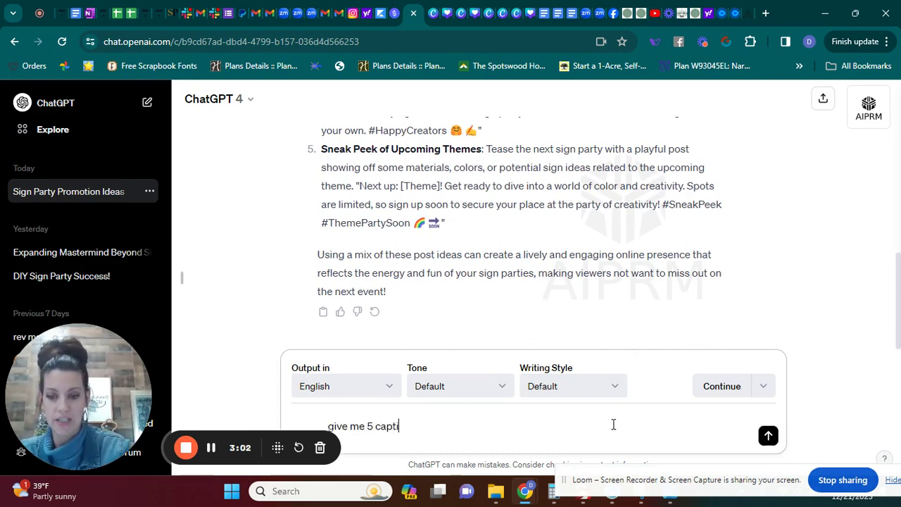
text(ons that I can use w)
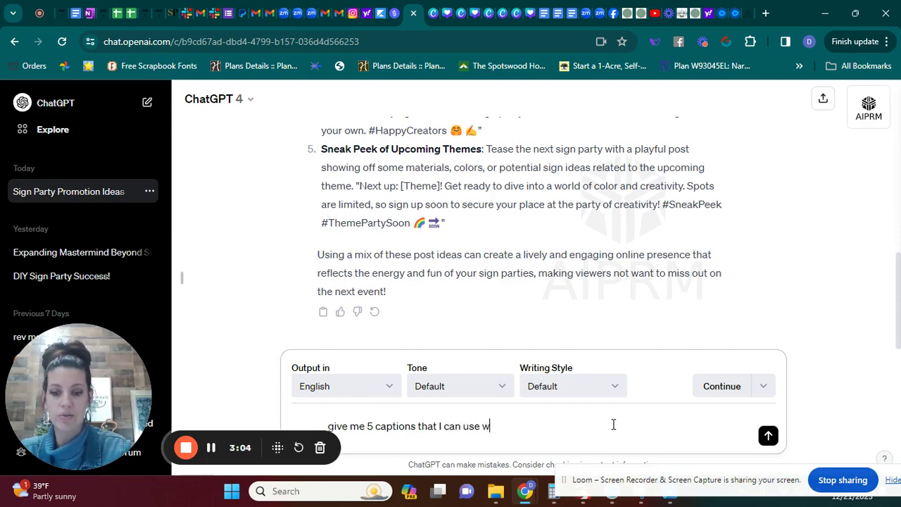
text(hen posting a group )
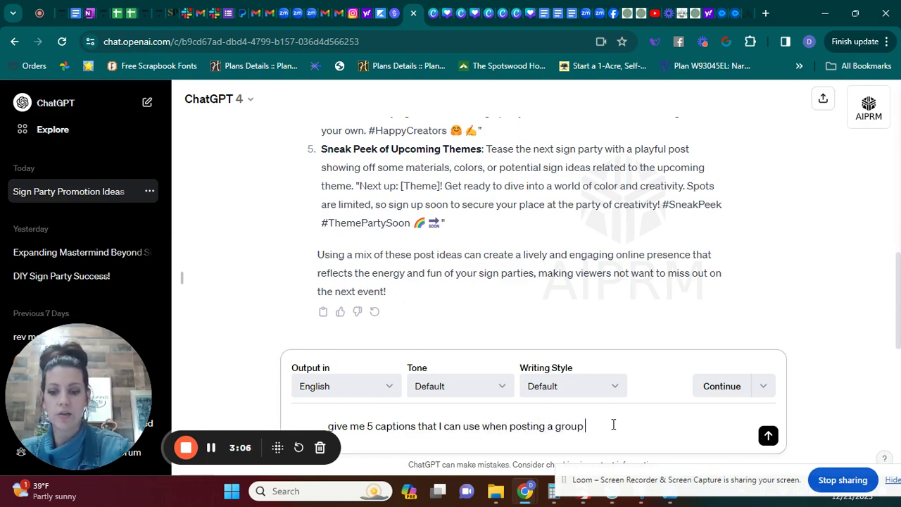
text(photo from)
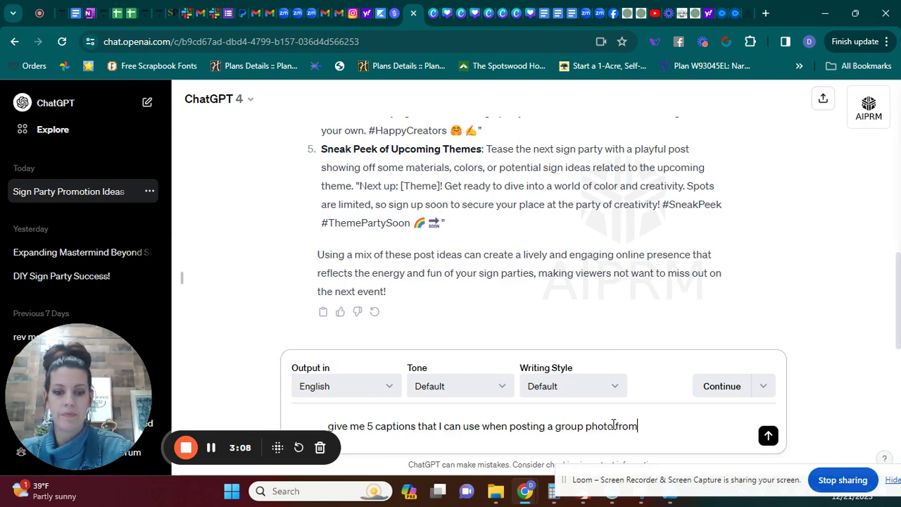
text( the sign party, u)
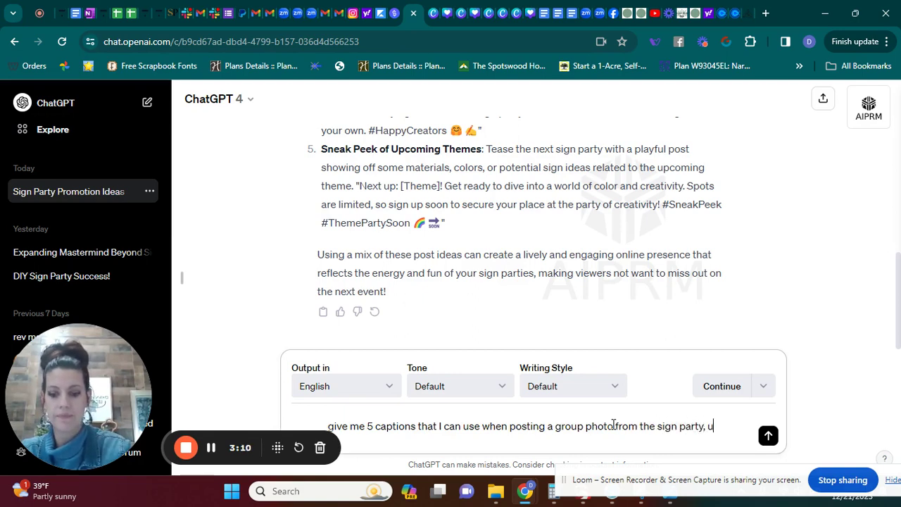
Finish the message with "using a upbeat, fun tone that will make them want to sign up for the next one!" and send it.
text(sing a upbeat)
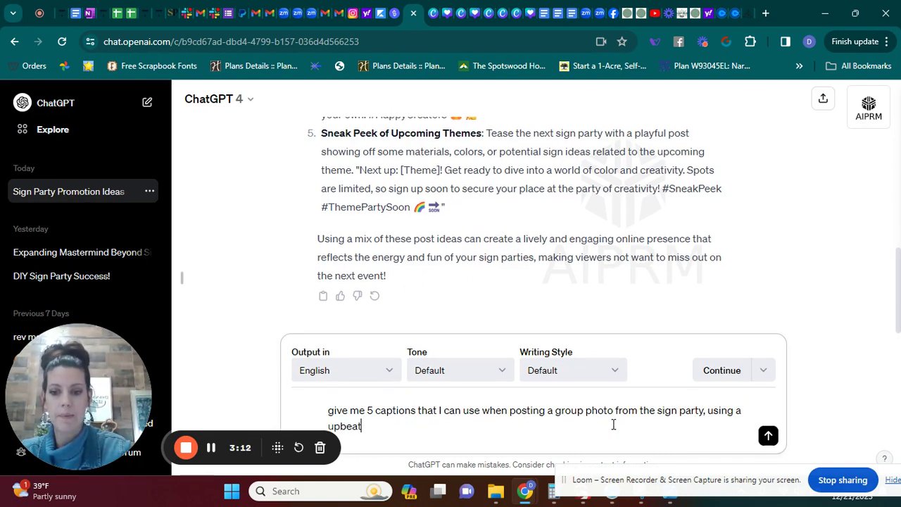
text(, fun tone )
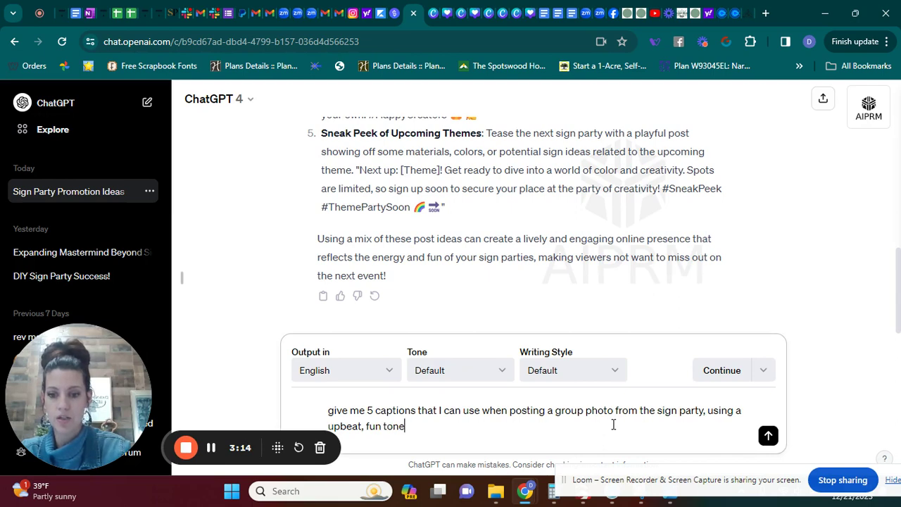
text(that m)
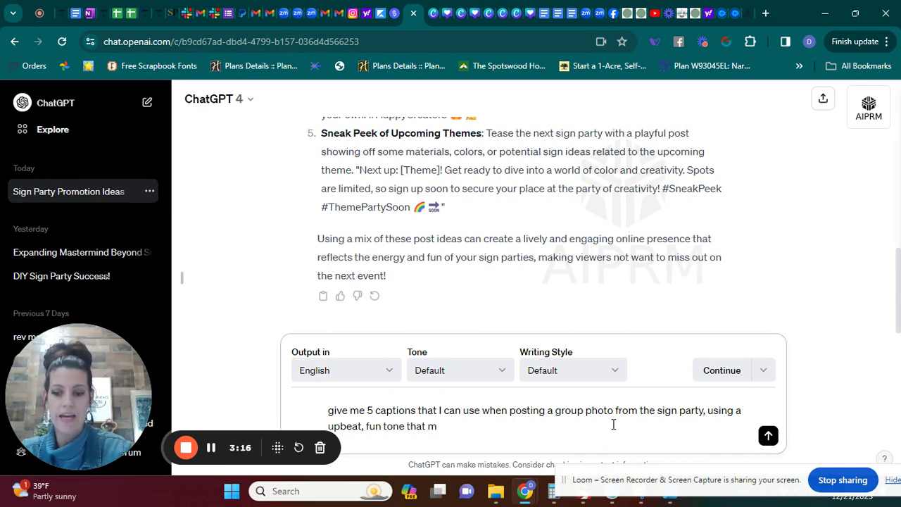
key(BackSpace)
text(will make t)
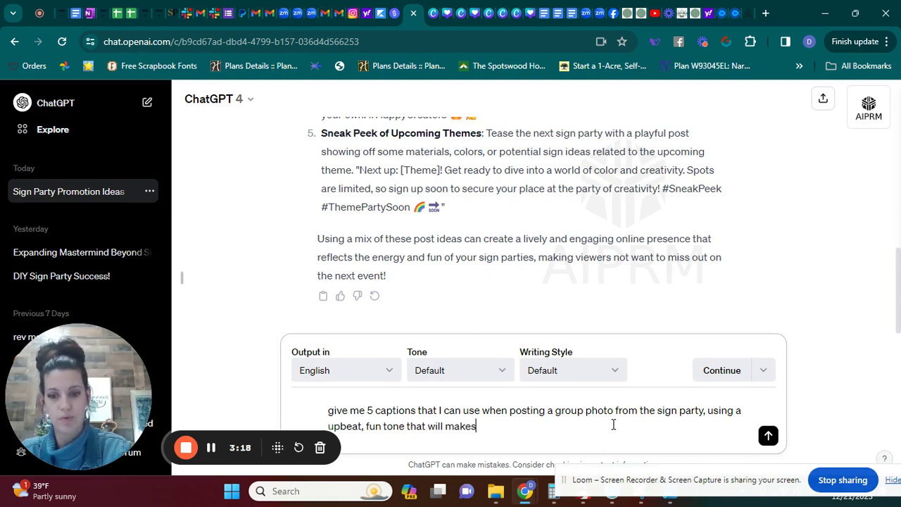
text(hem want to )
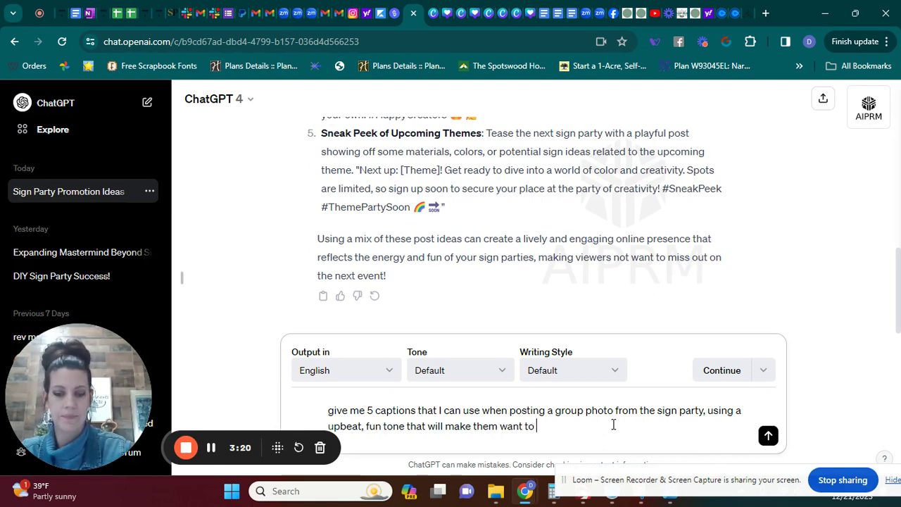
text(sign up for th)
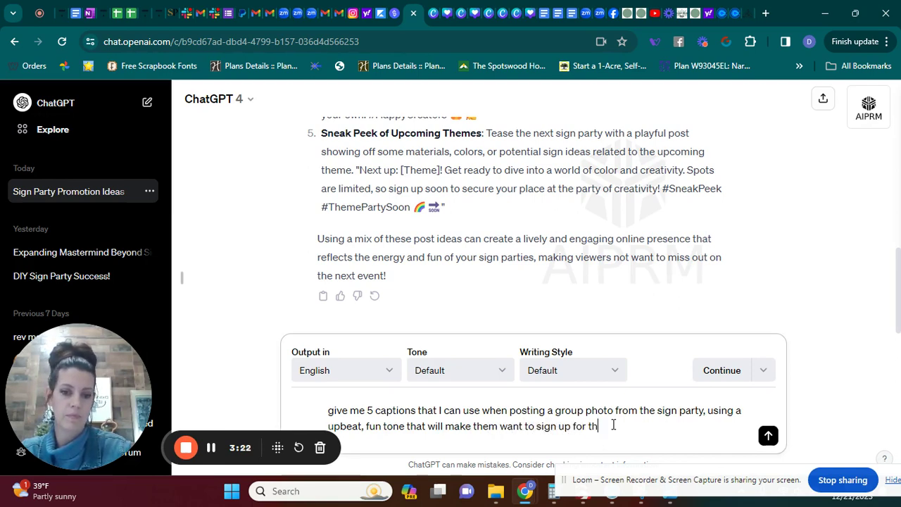
text(e next one!)
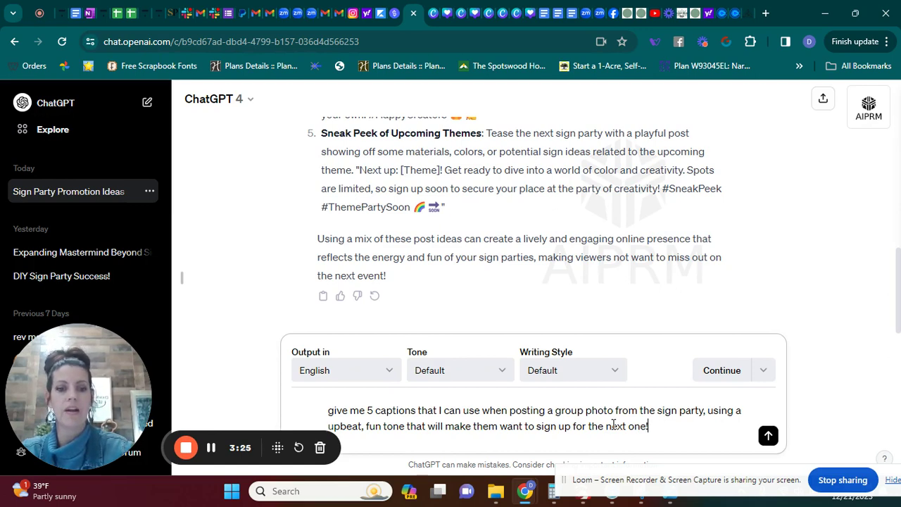
key(Return)
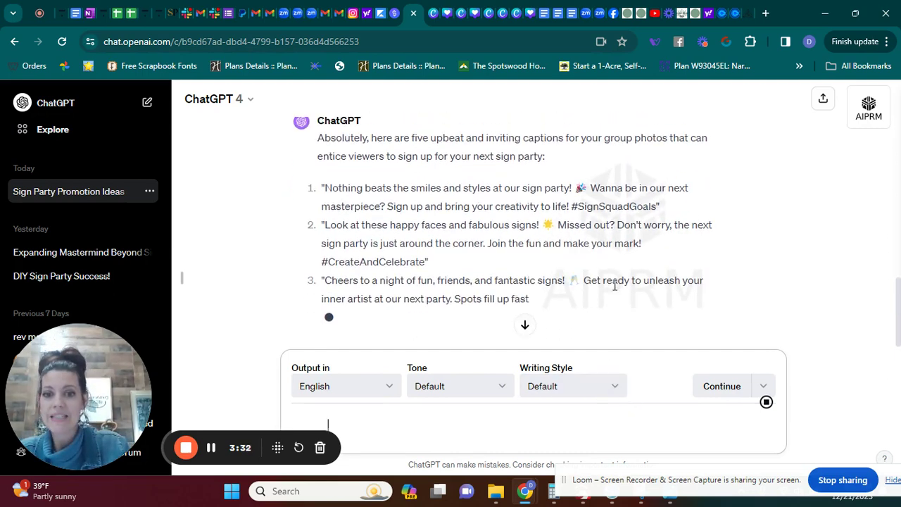
Read through the group photo captions in the reply, from the first caption to the closing remark.
scroll(615, 285, up, 1)
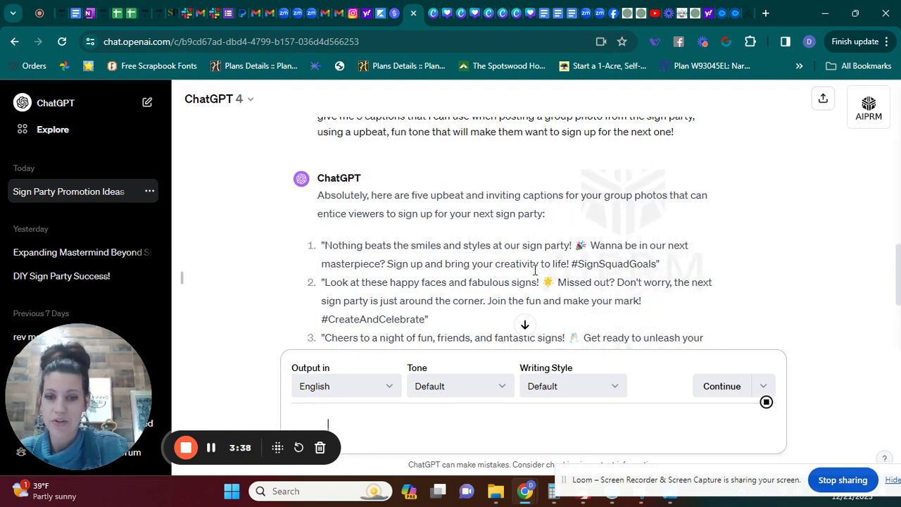
scroll(565, 279, down, 1)
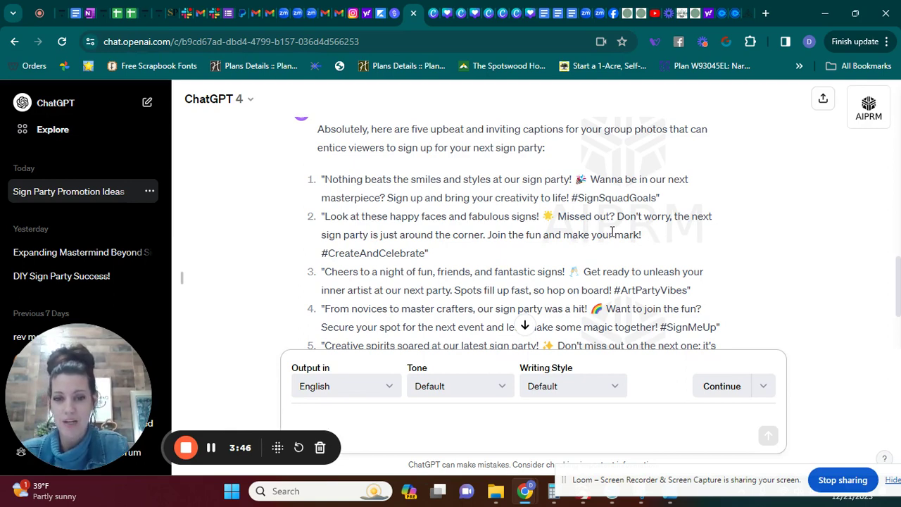
scroll(437, 249, down, 1)
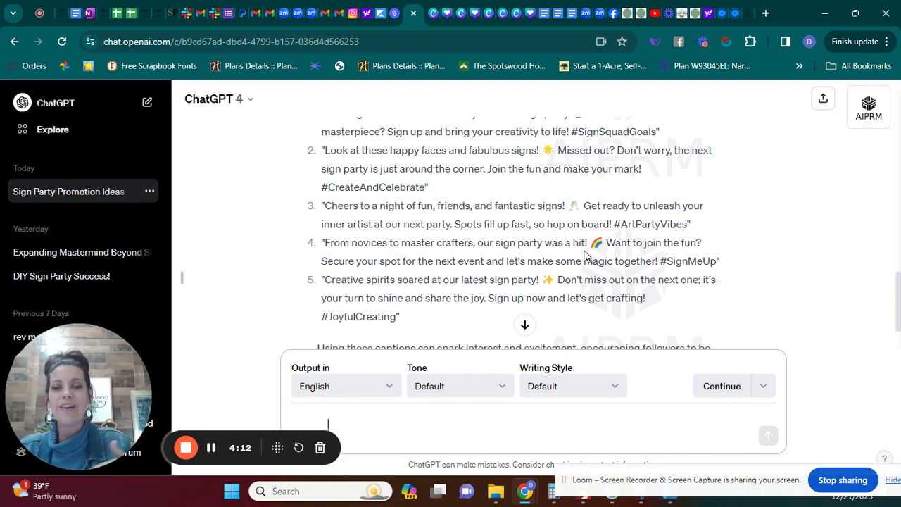
scroll(583, 255, down, 2)
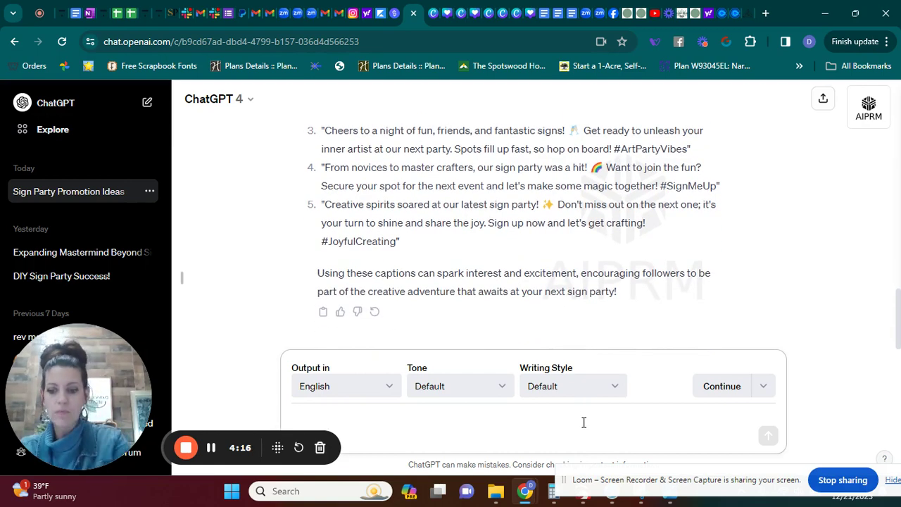
text(rewrite)
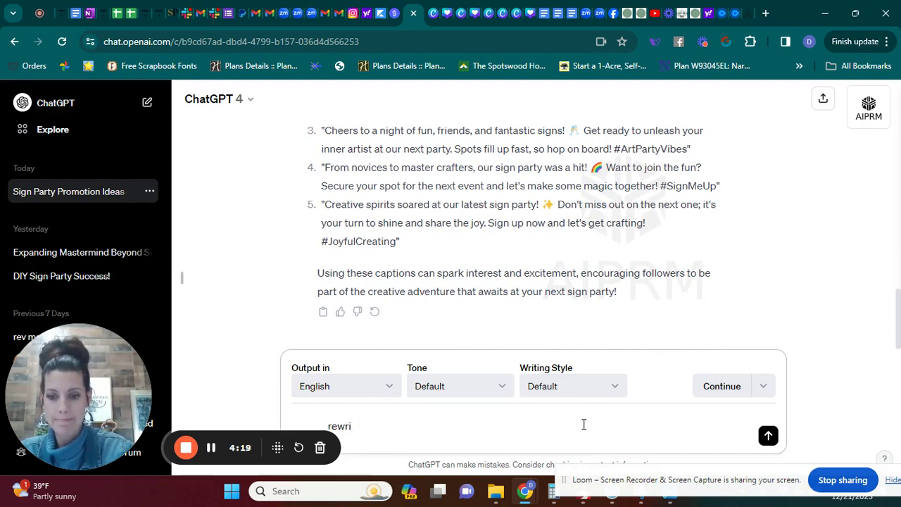
key(BackSpace)
key(BackSpace)
key(BackSpace)
key(BackSpace)
key(BackSpace)
Send the message "write them again using a stay at home mom tone" and look over the rewritten captions.
text(wr)
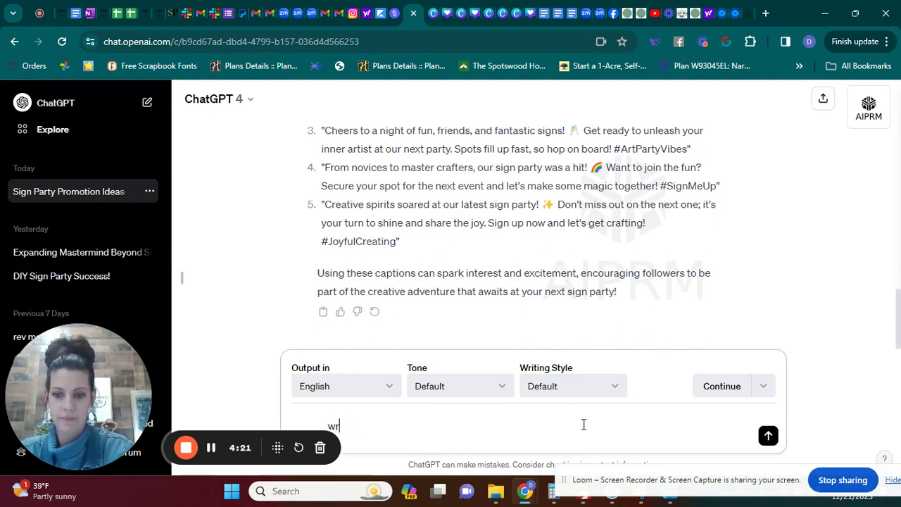
text(ite them again using)
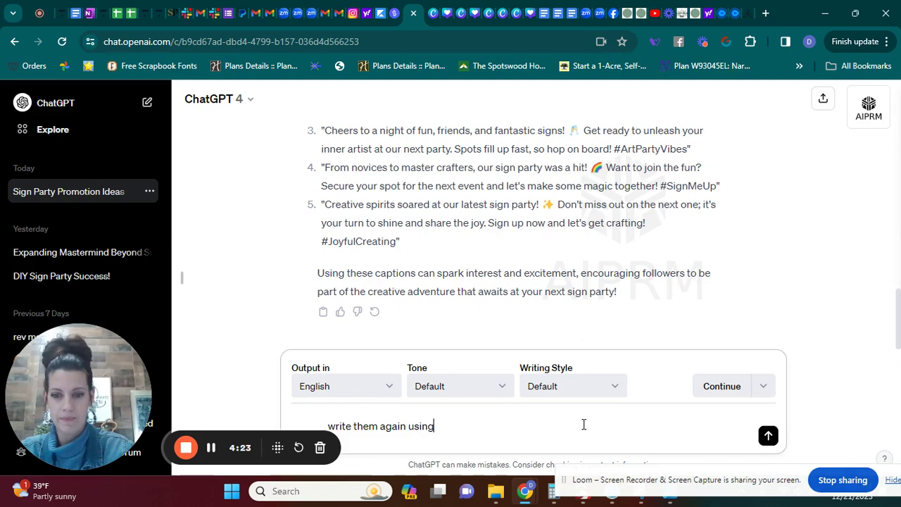
text( a stay at home)
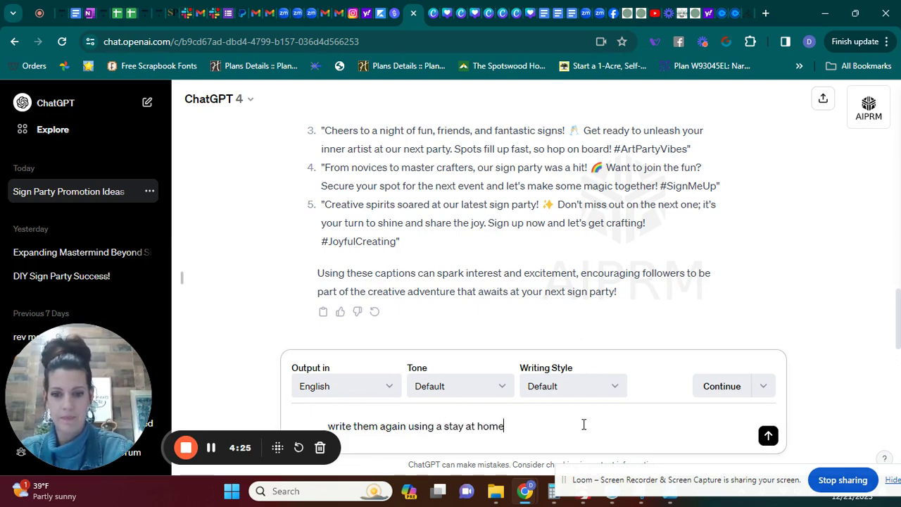
text( mom)
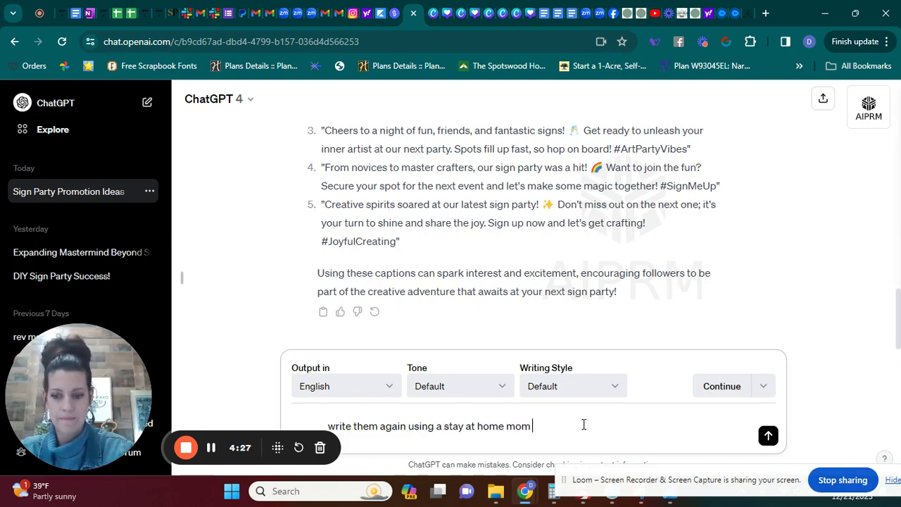
text( tone)
key(Return)
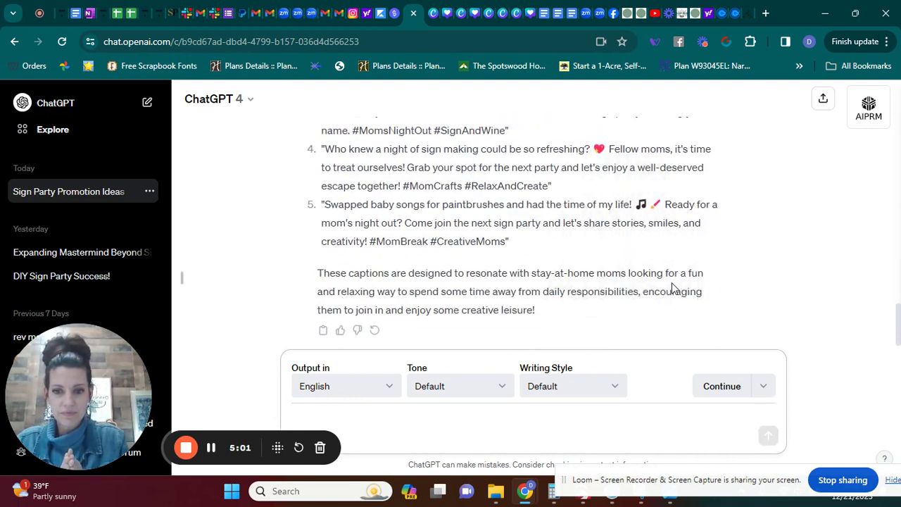
scroll(578, 246, up, 2)
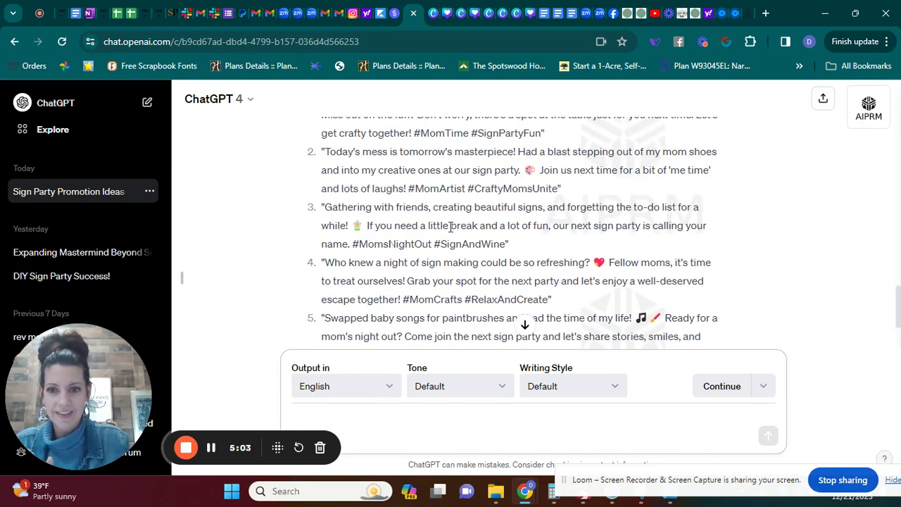